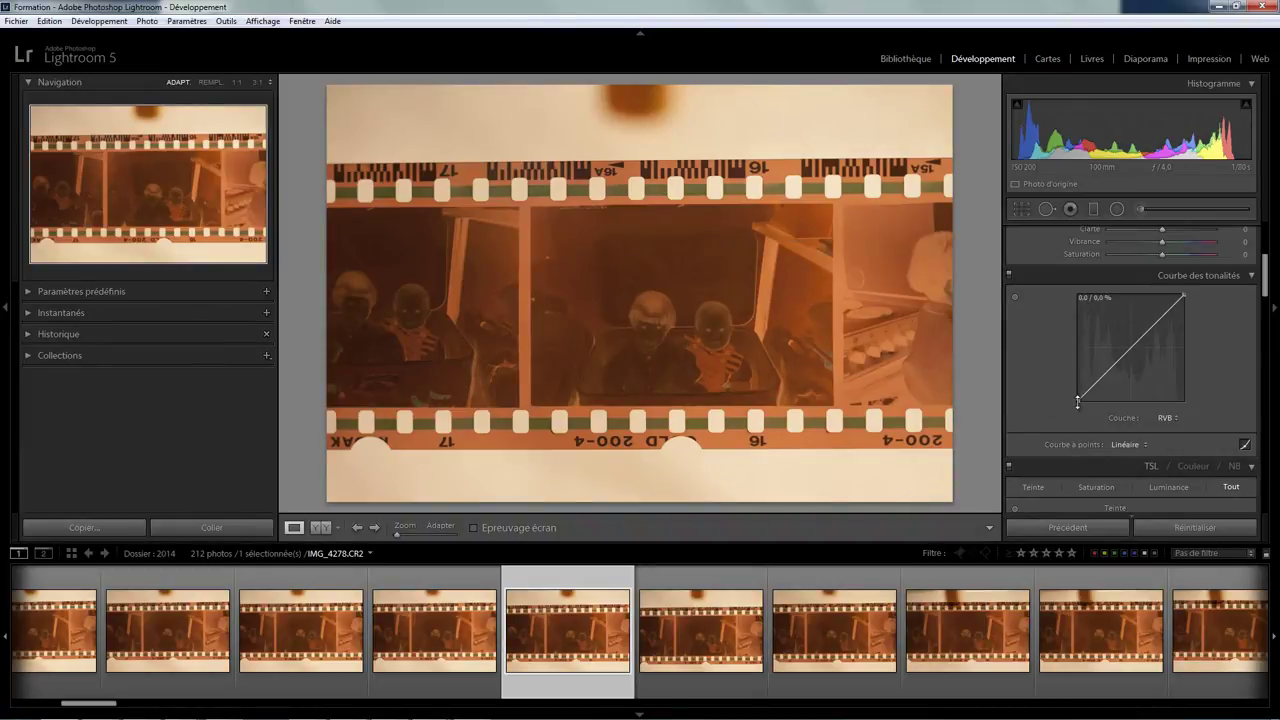
- Invert the tone curve endpoints to turn the negative into a positive
left_click_drag(1076, 400, 1086, 262)
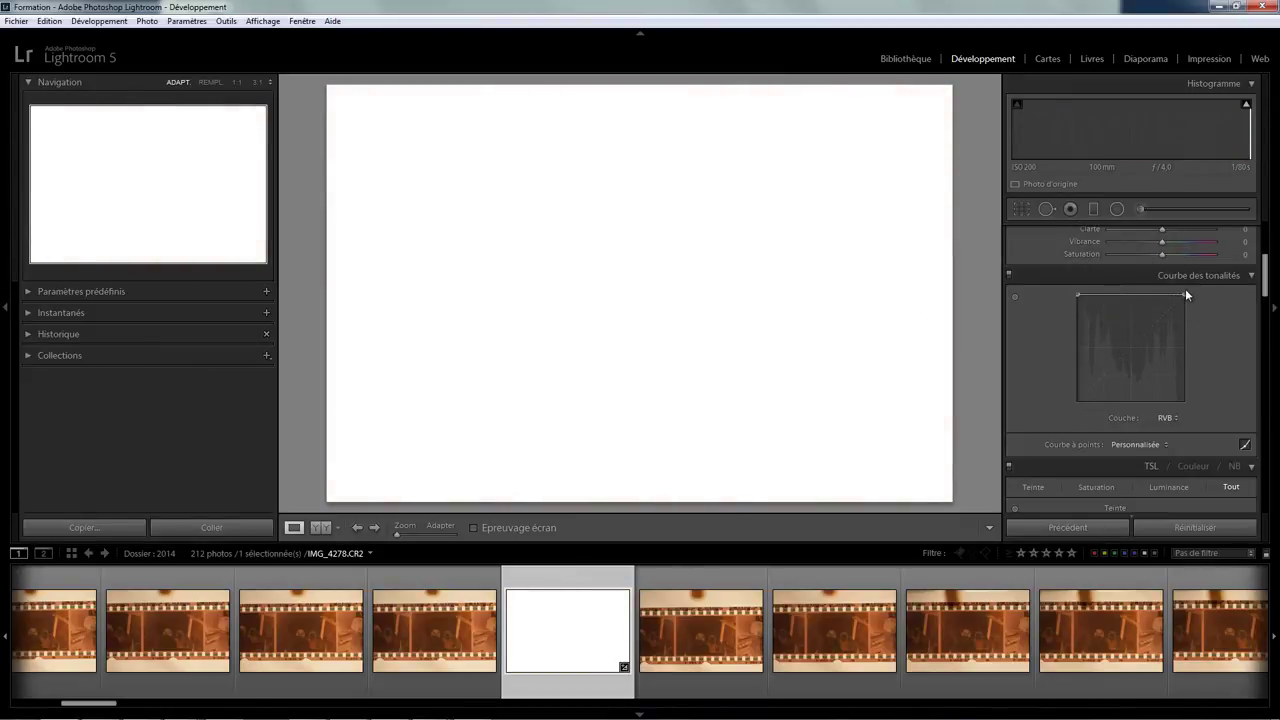
left_click_drag(1185, 295, 1182, 402)
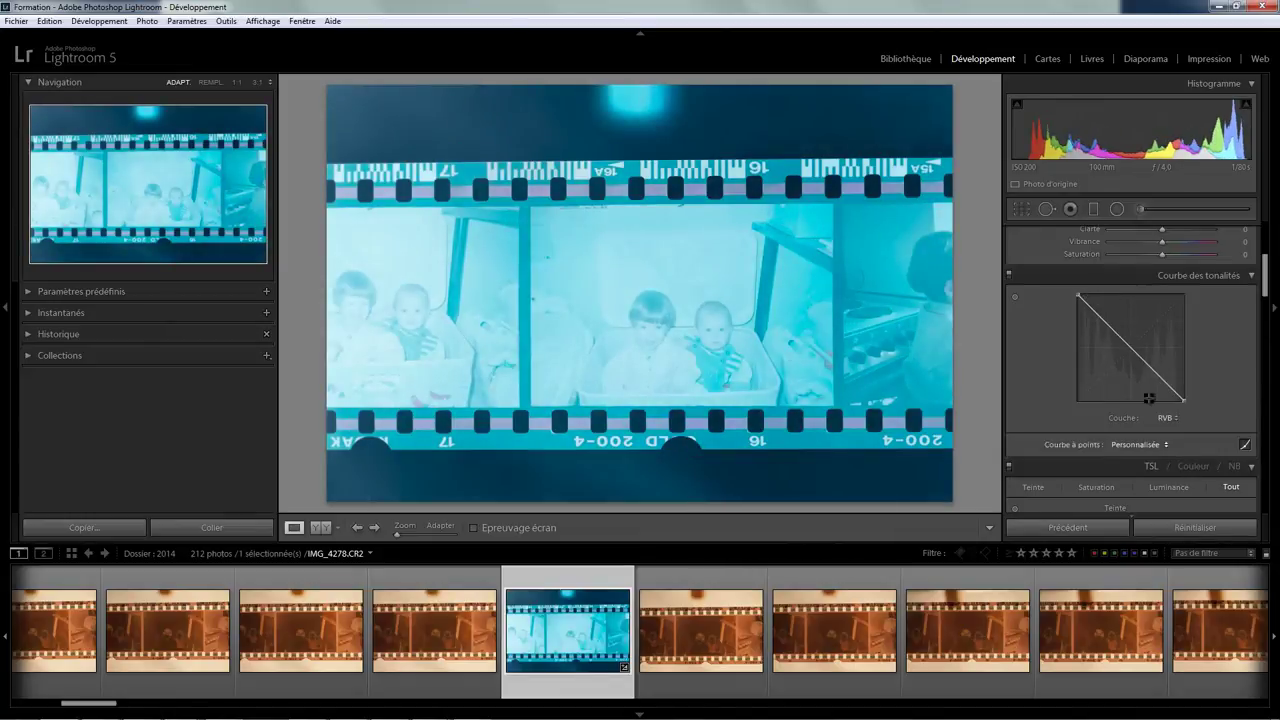
scroll(1063, 274, "up", 3)
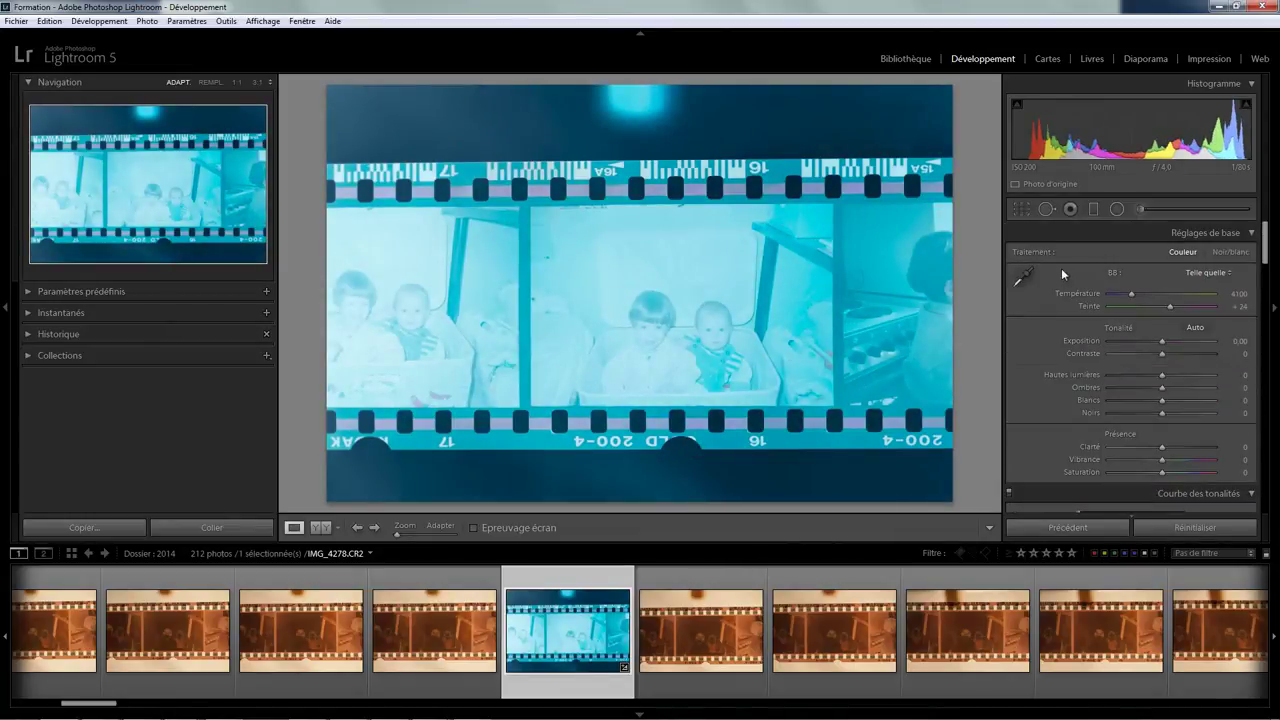
- Neutralise the colour cast with the white balance eyedropper, then set Saturation +80 and Contrast +46
left_click(1023, 277)
left_click(689, 288)
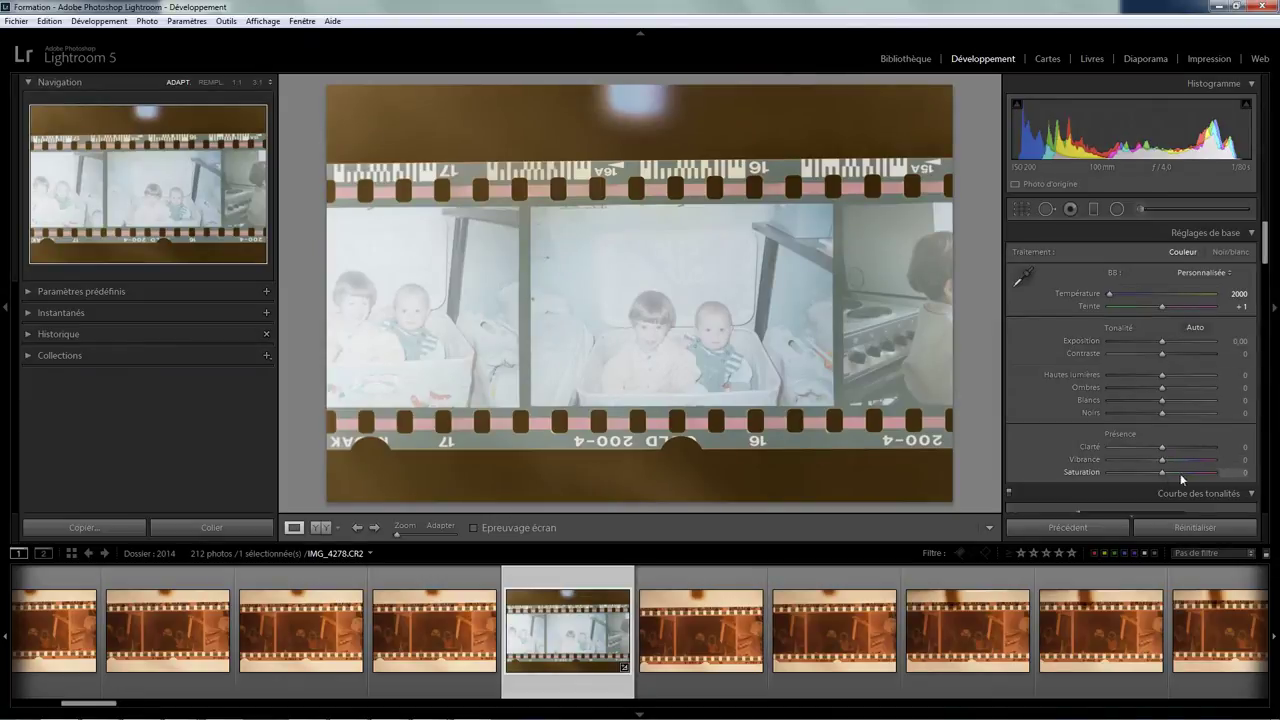
left_click_drag(1183, 478, 1205, 472)
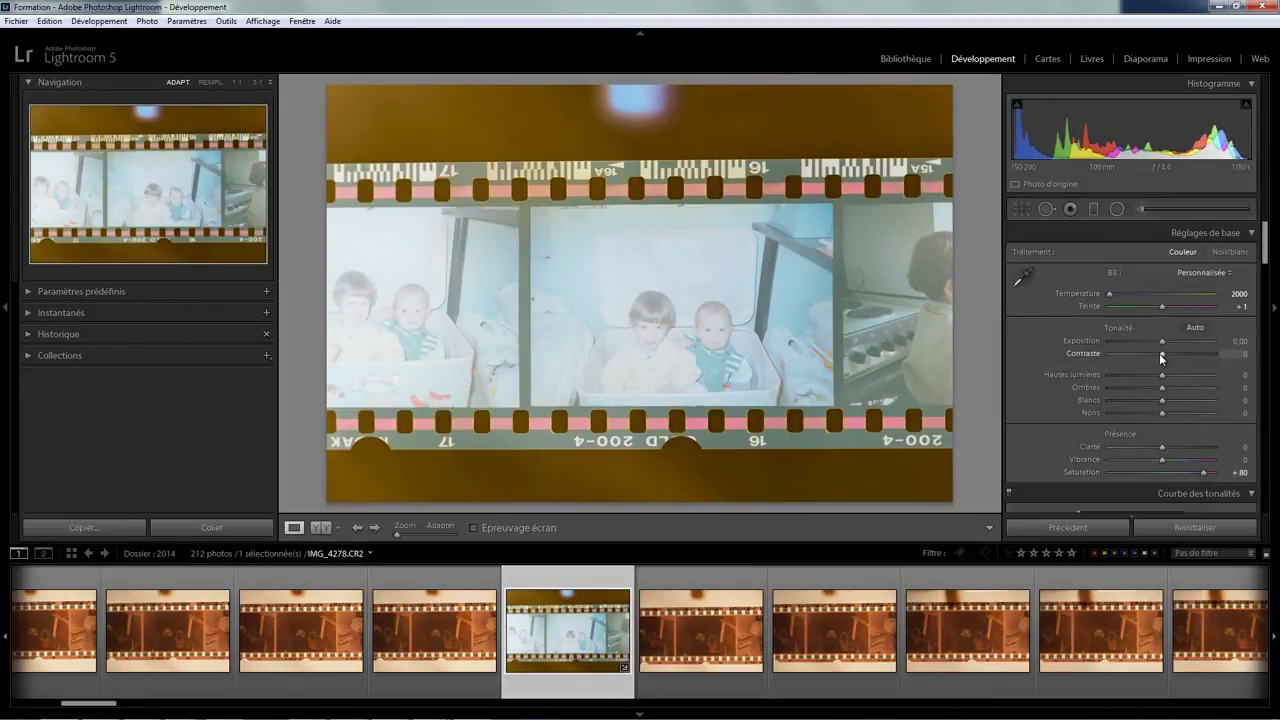
left_click_drag(1161, 357, 1252, 387)
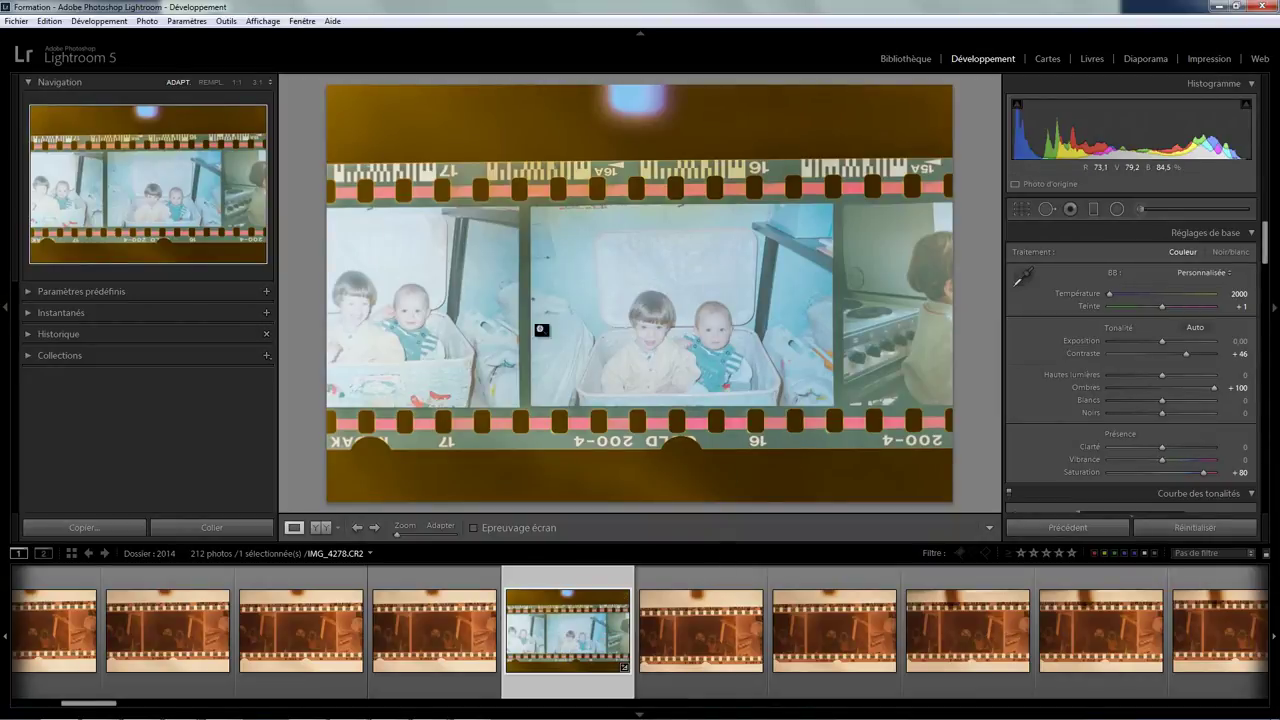
- Create a collection named 'Essai' holding the corrected IMG_4278.CR2 photo
left_click(32, 355)
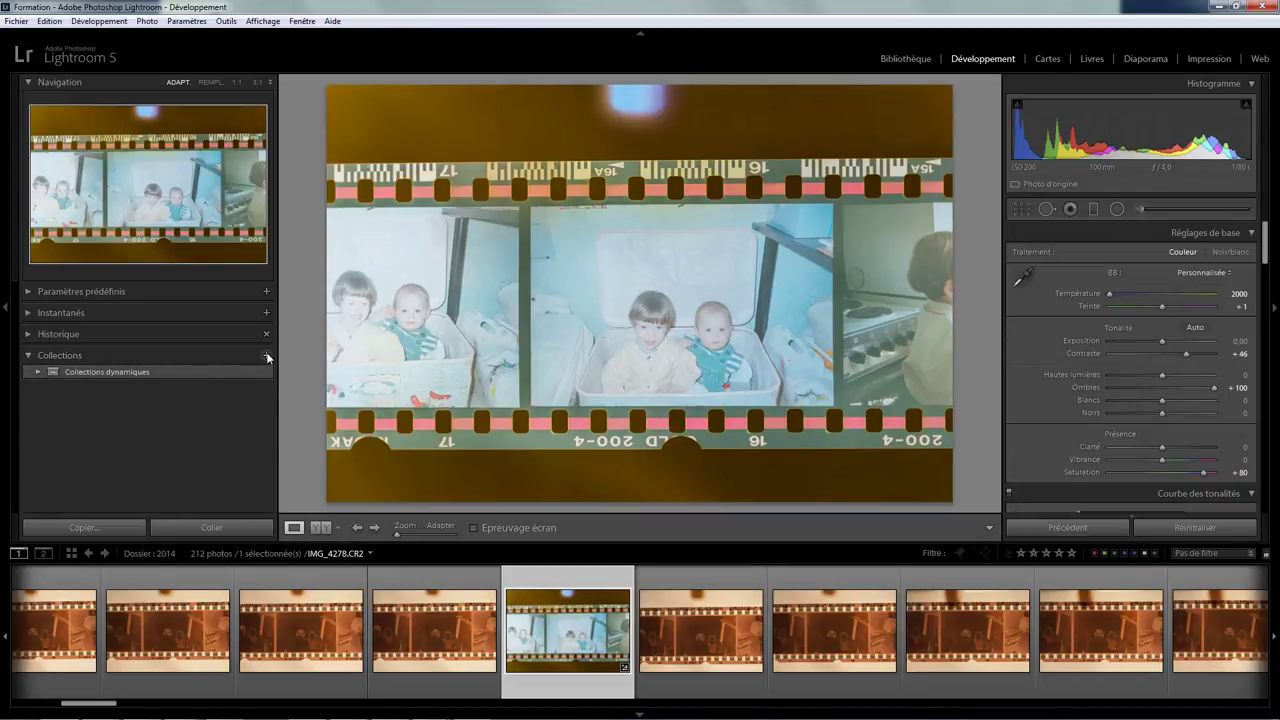
left_click(266, 355)
left_click(300, 372)
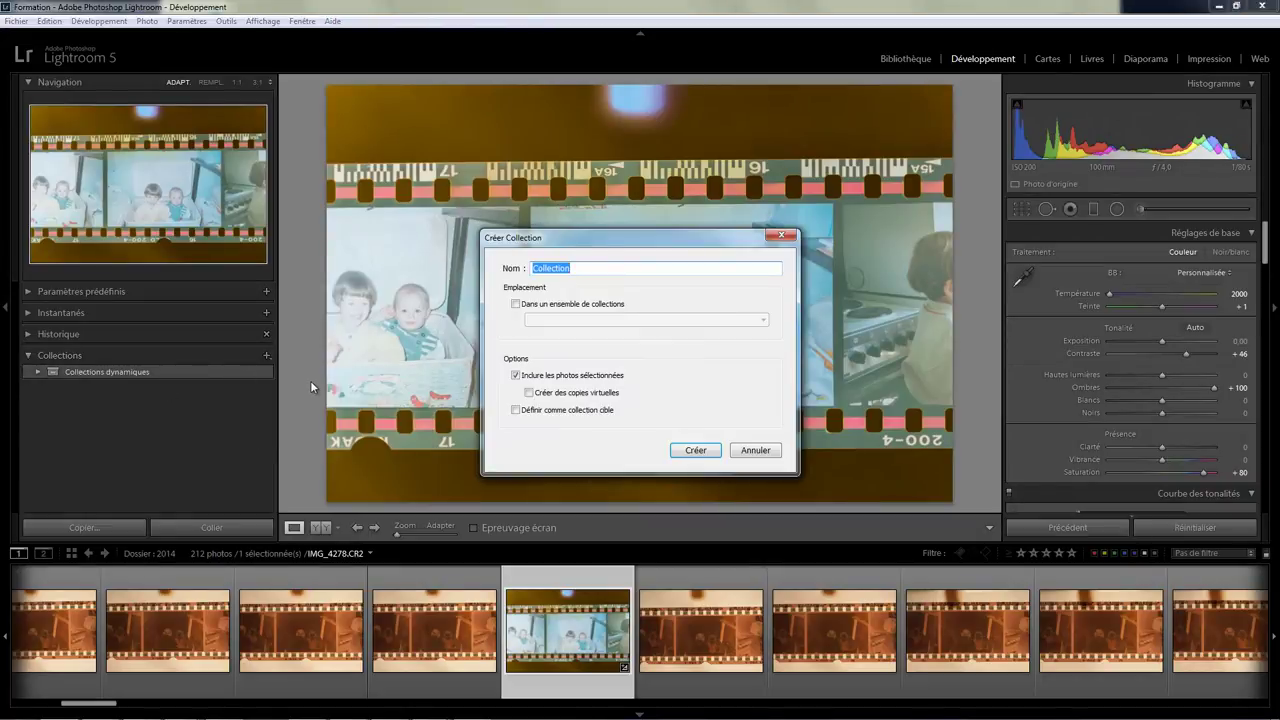
type("Essai")
key("Return")
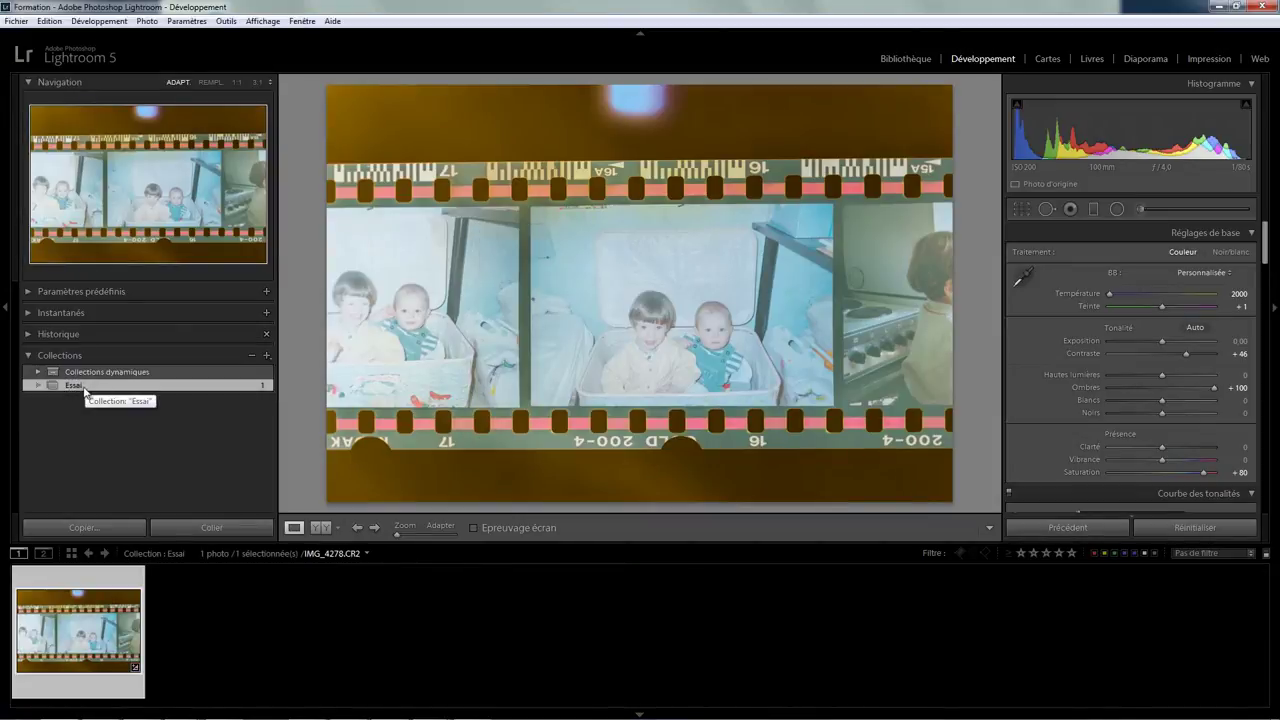
left_click(29, 357)
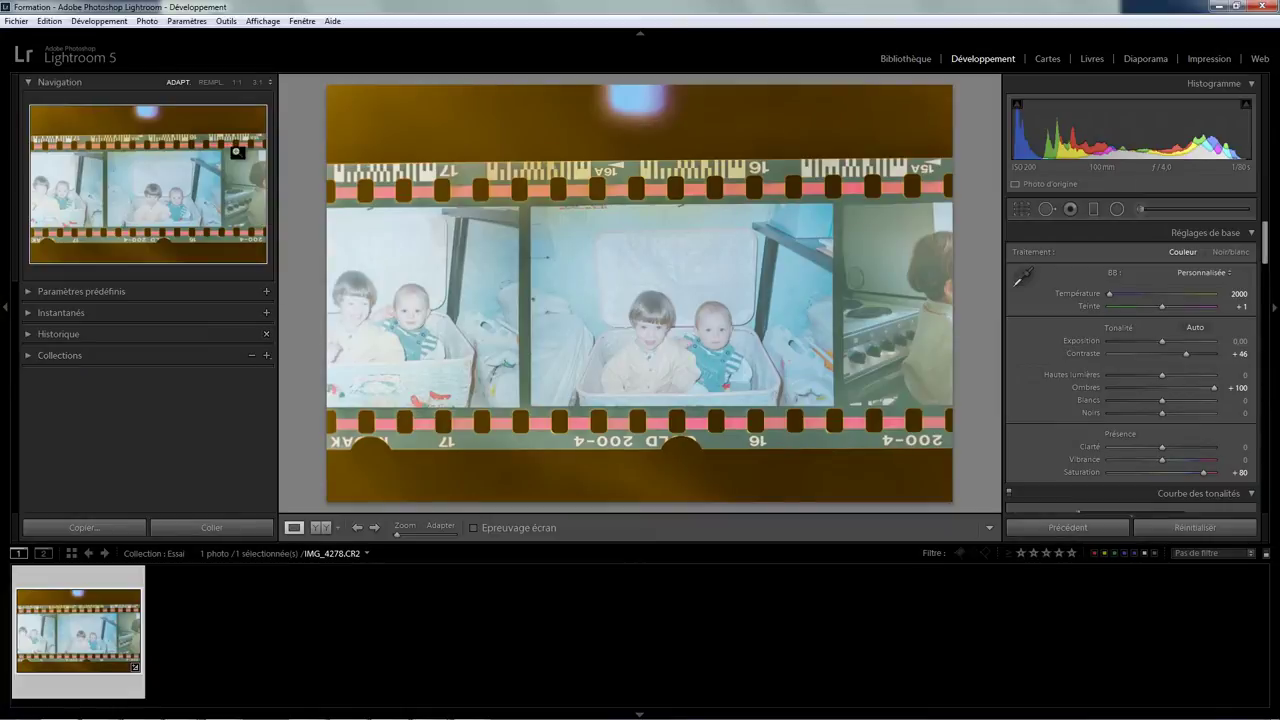
left_click(48, 21)
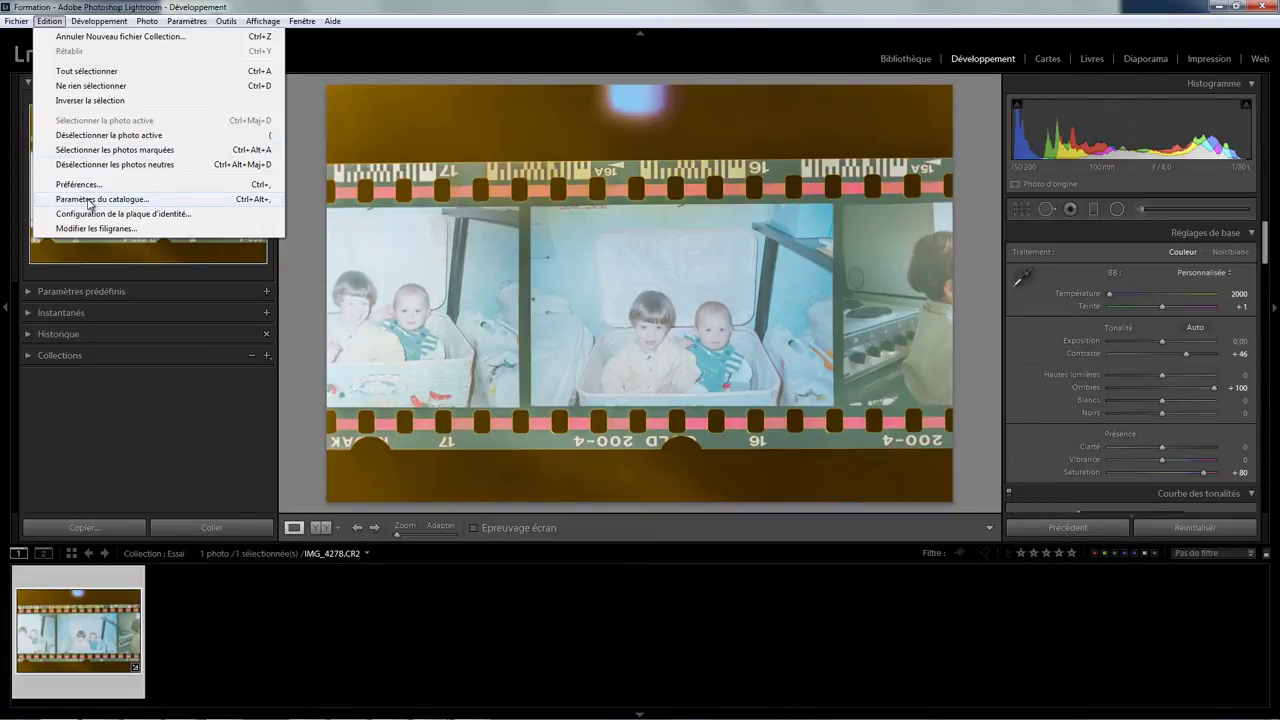
left_click(89, 202)
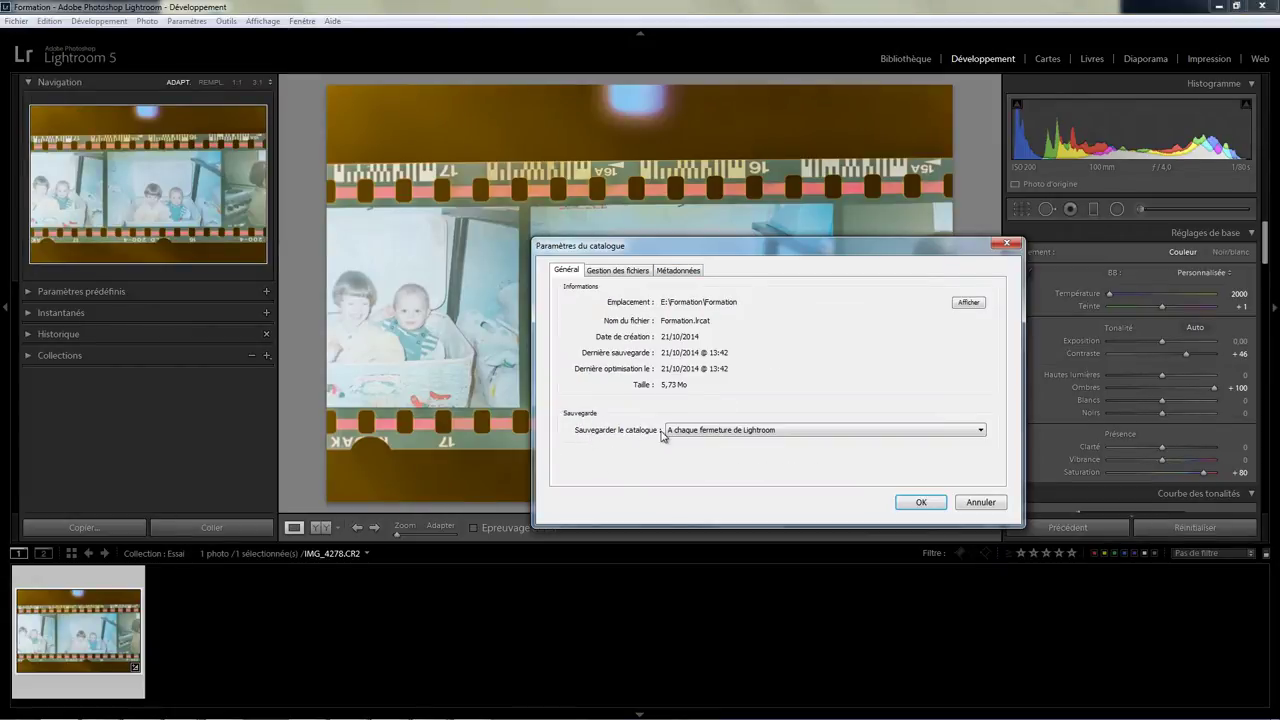
left_click(795, 432)
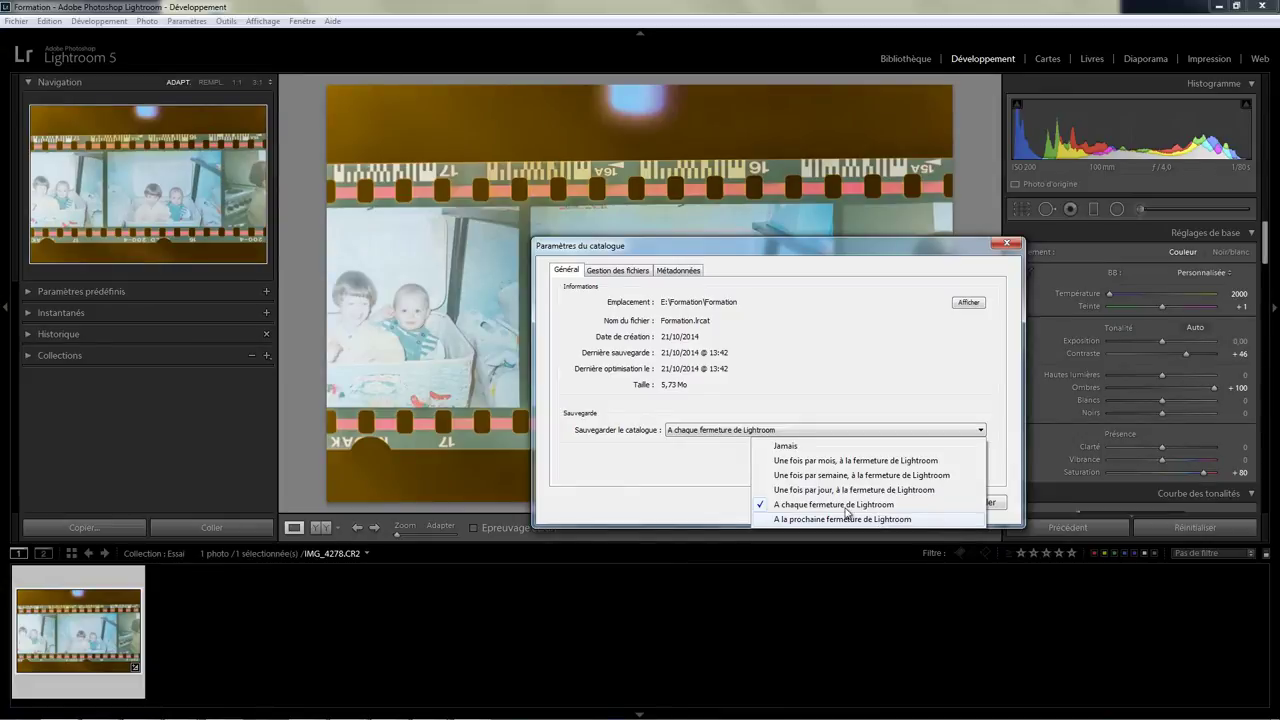
left_click(703, 467)
left_click(914, 503)
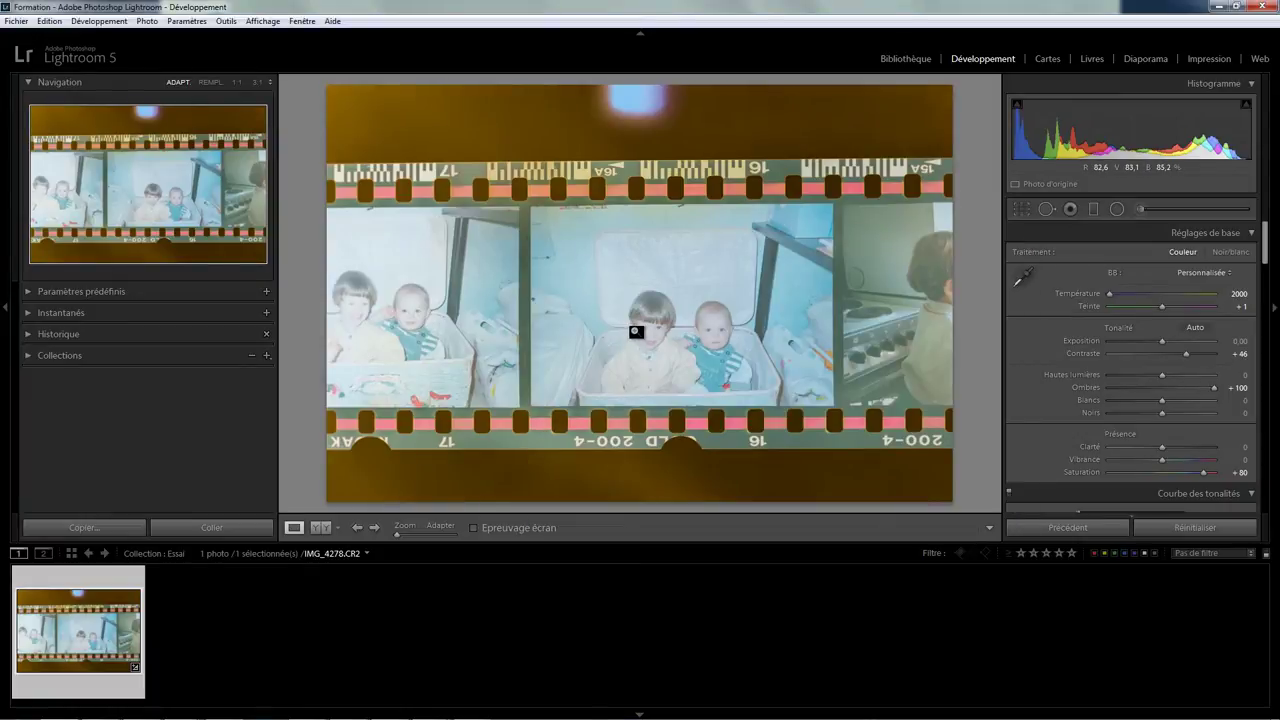
- Quit Lightroom, backing up the catalog on the way out
left_click(1267, 7)
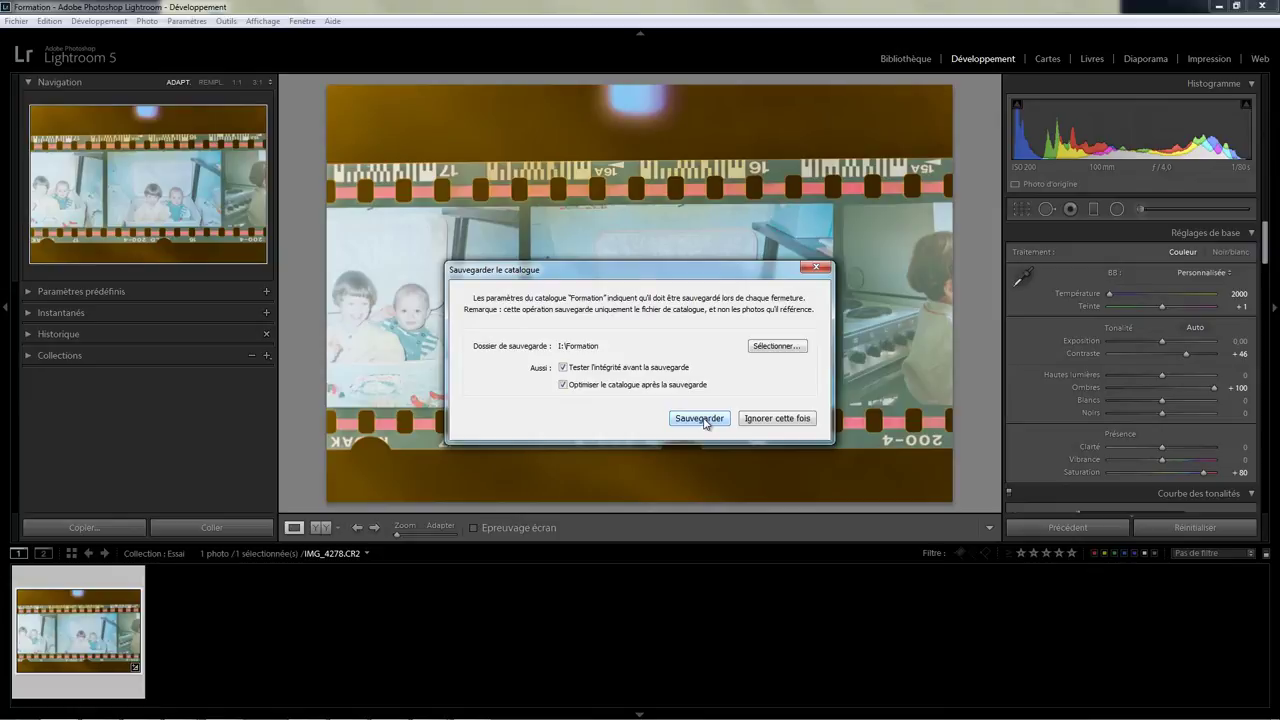
left_click(700, 418)
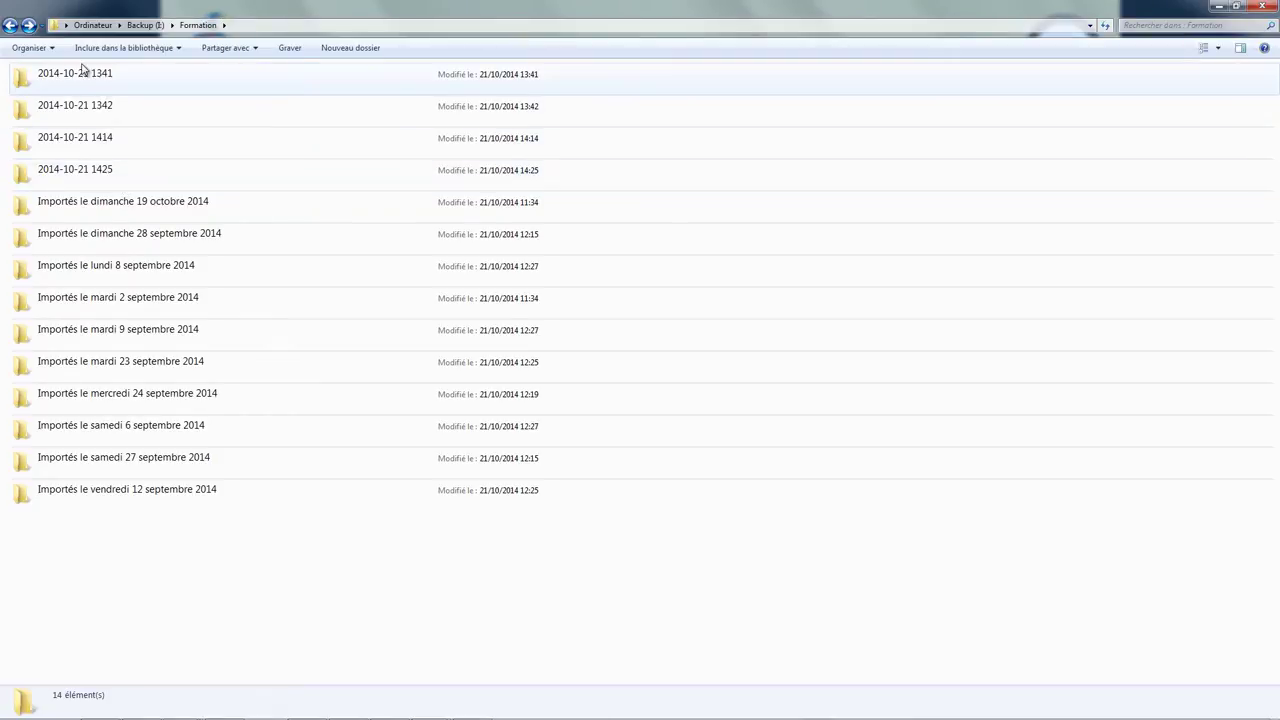
double_click(100, 173)
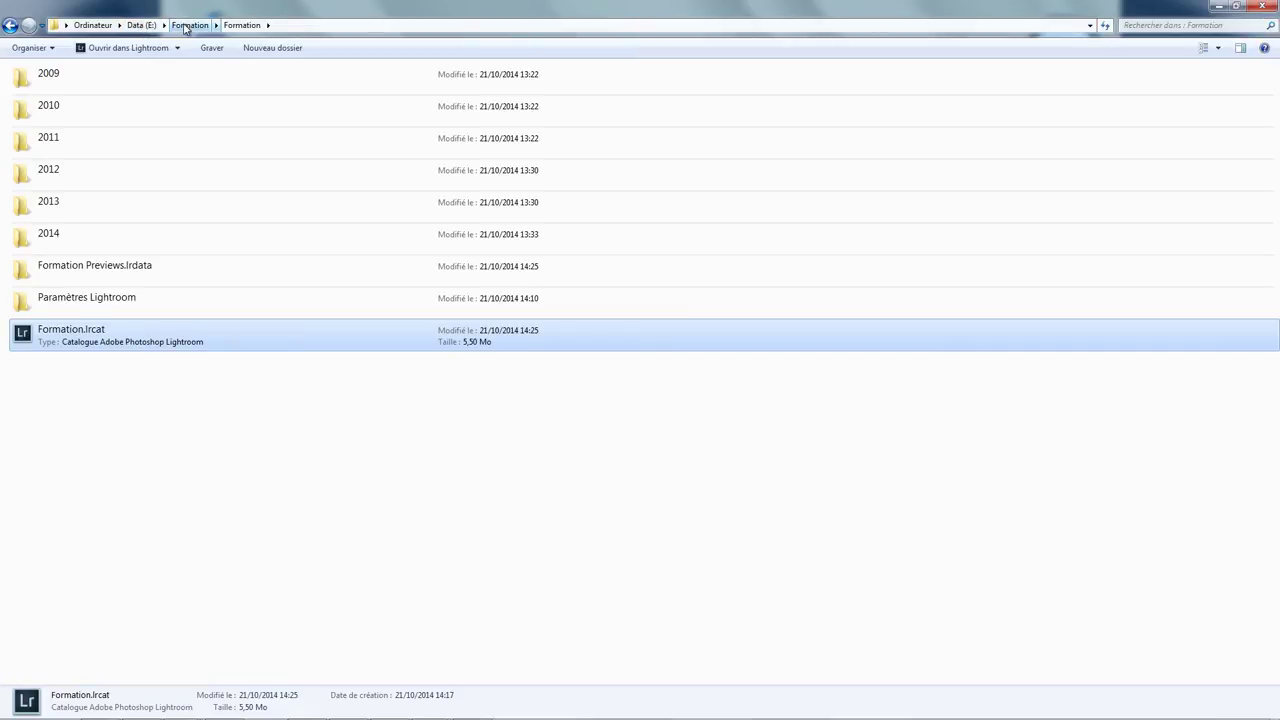
- Delete Formation.lrcat from the catalog folder, sending it to the recycle bin
left_click(100, 372)
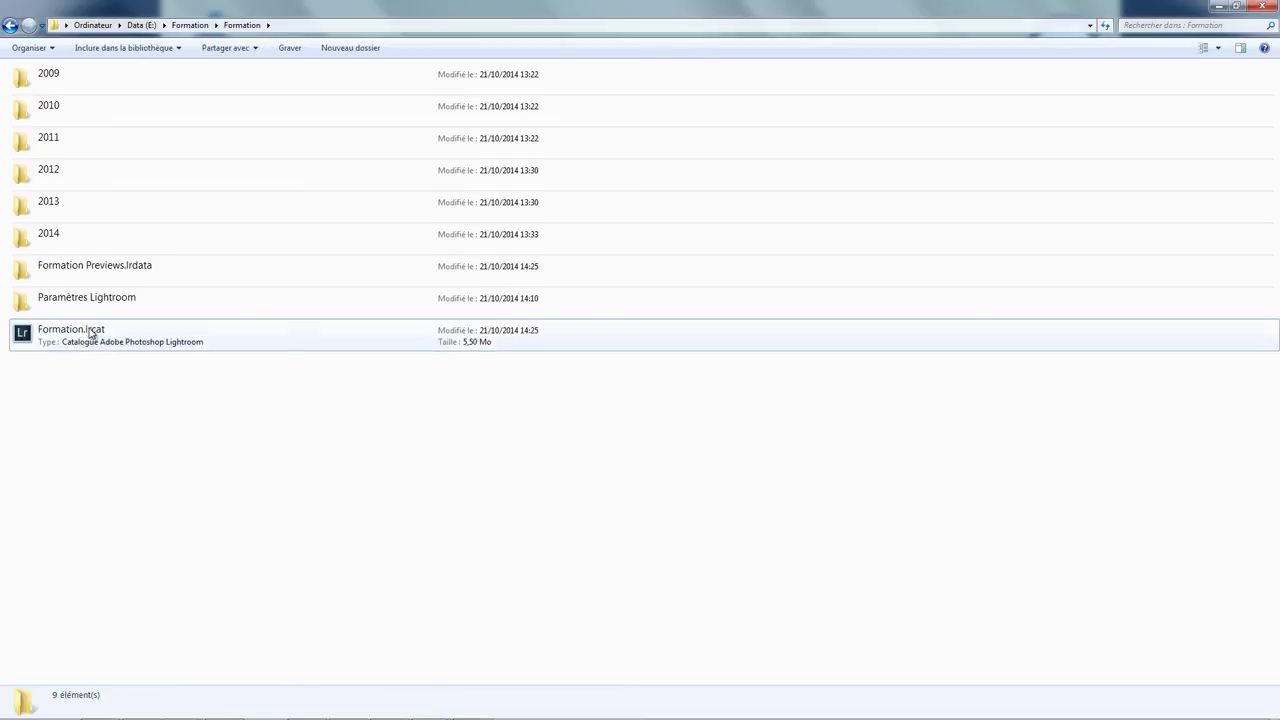
left_click(88, 334)
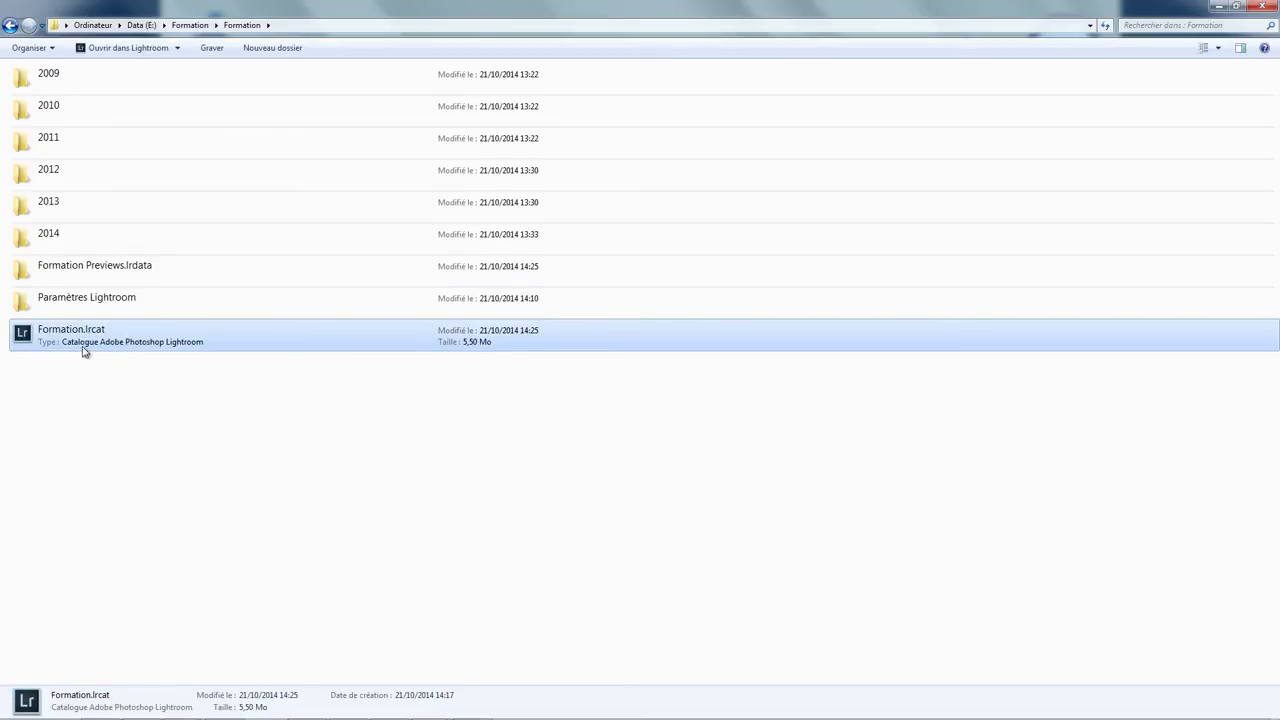
key("Delete")
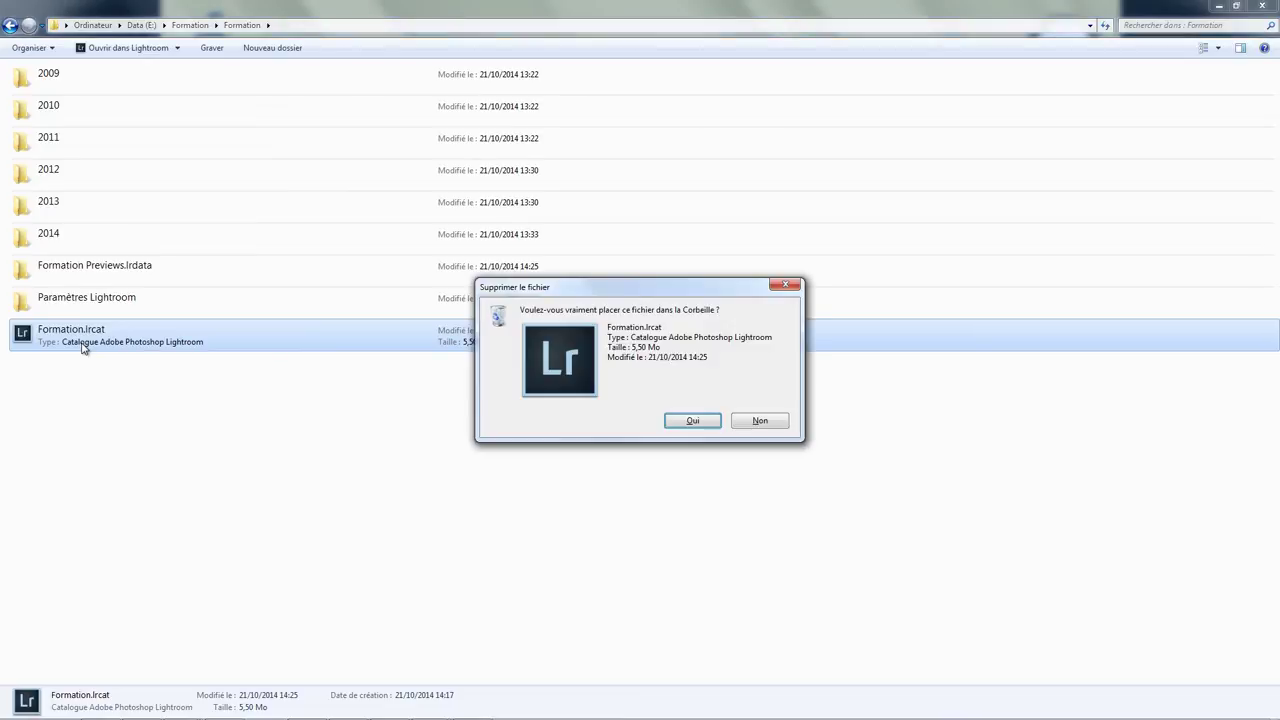
left_click(688, 421)
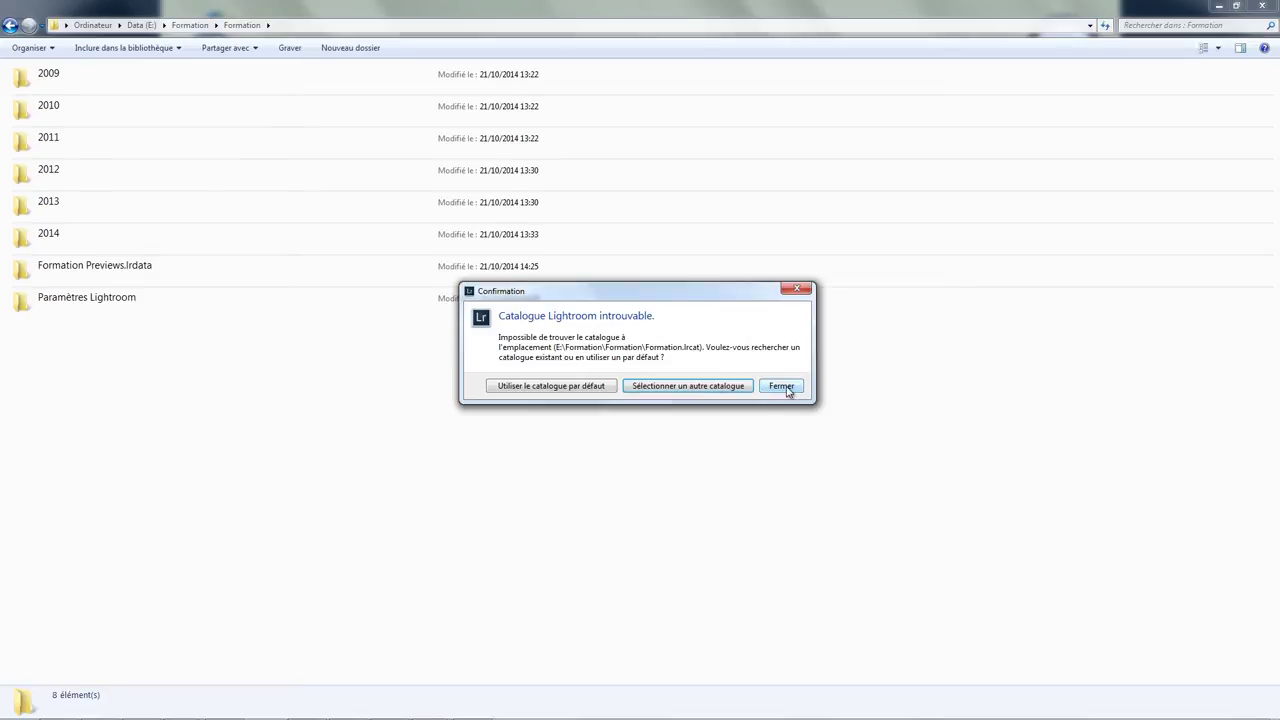
- Dismiss the missing-catalog warning and paste the backed-up Formation.lrcat into the catalog folder
left_click(781, 386)
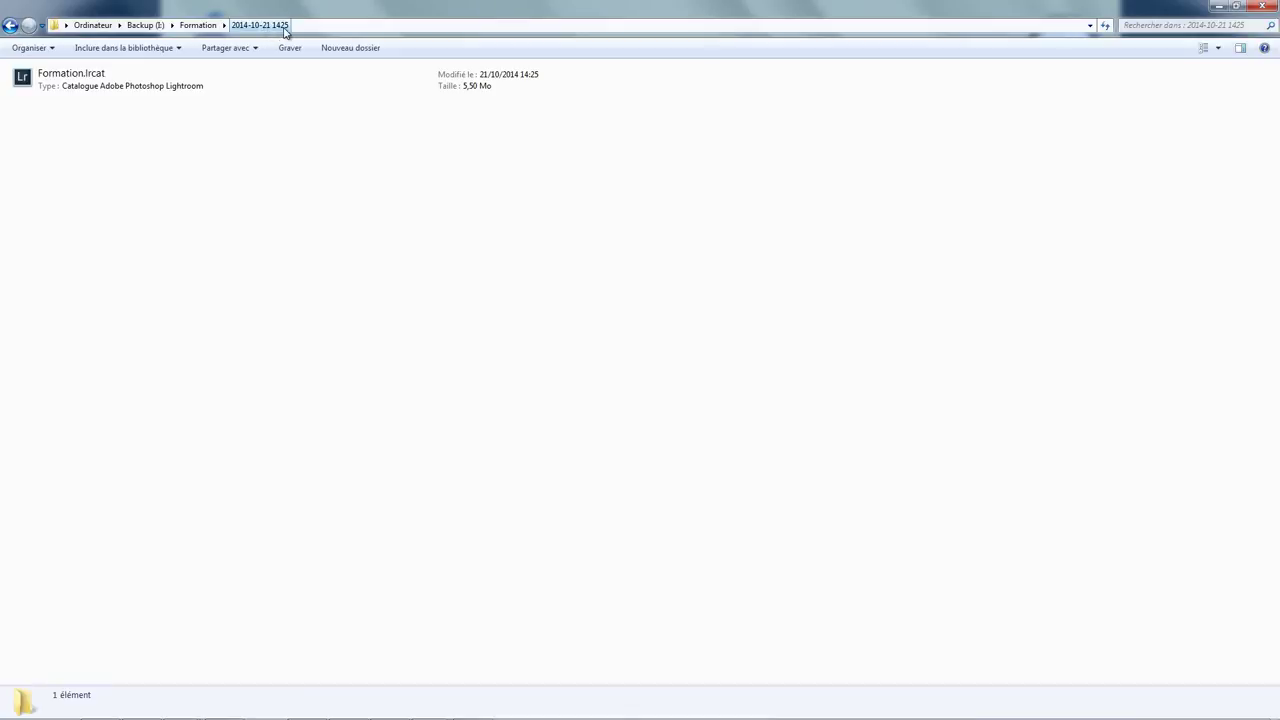
left_click(117, 85)
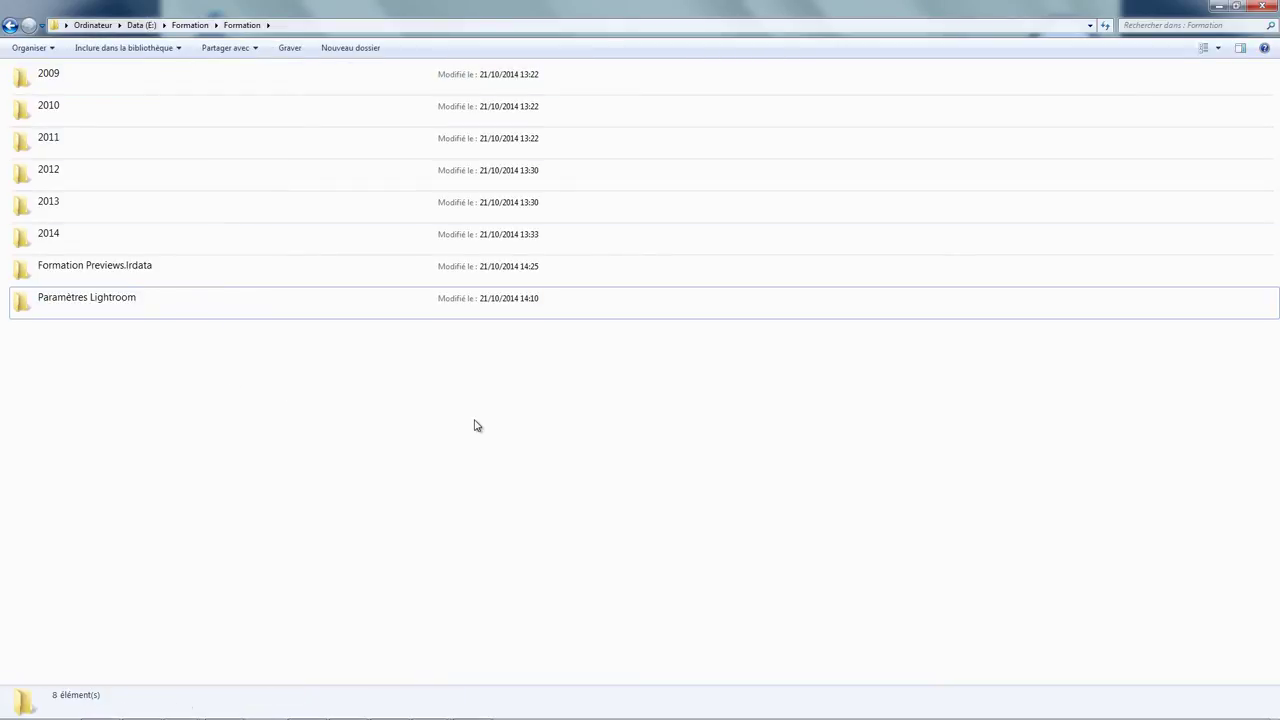
key("ctrl+v")
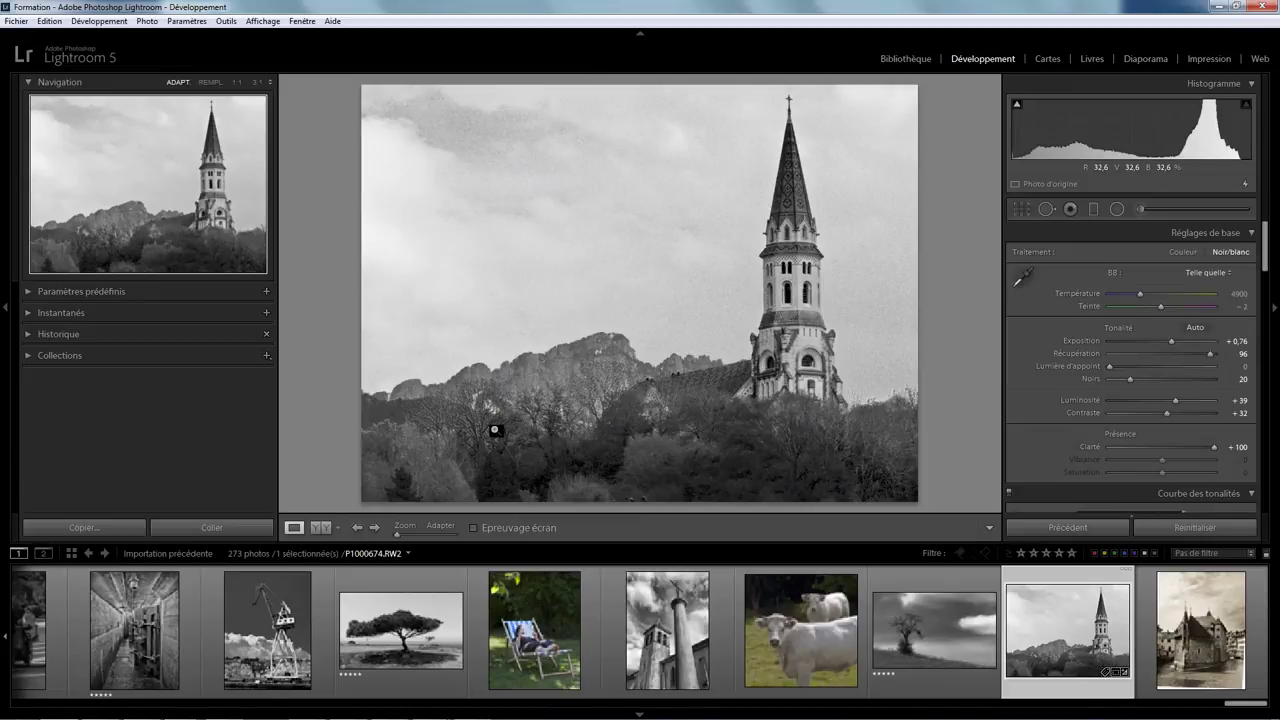
- Show the Collections list and open the Essai collection
left_click(27, 355)
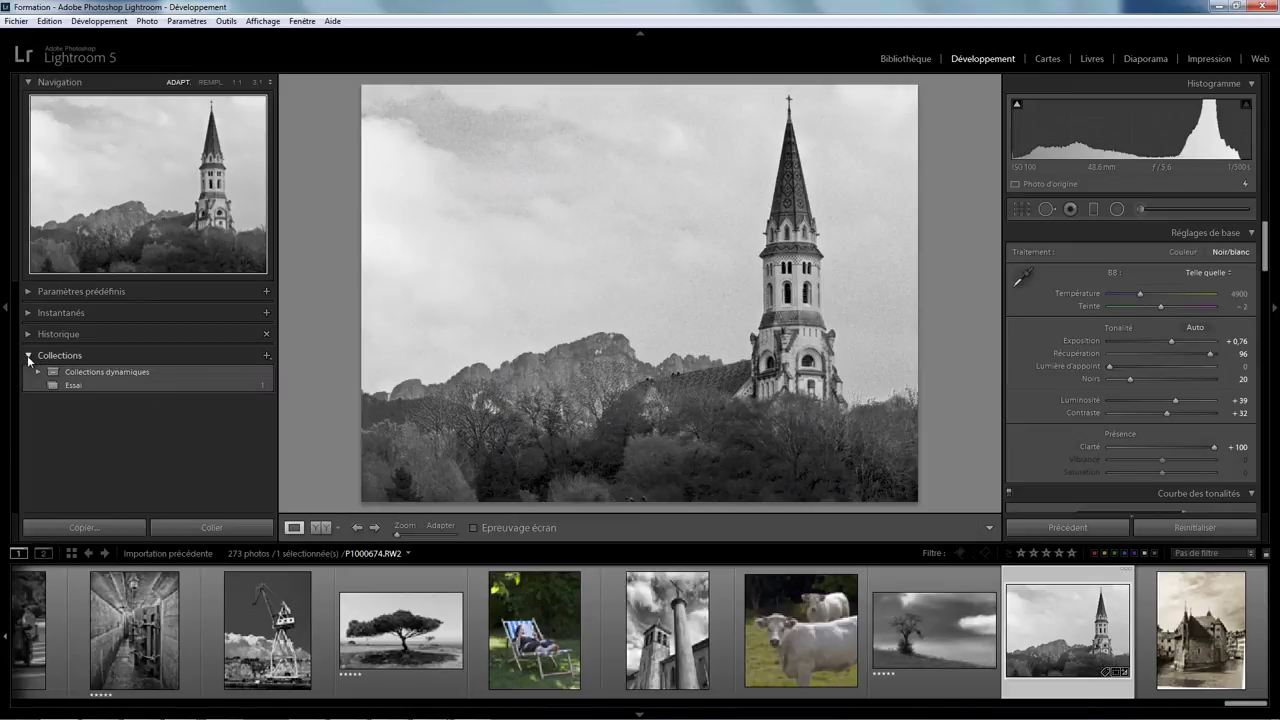
left_click(75, 386)
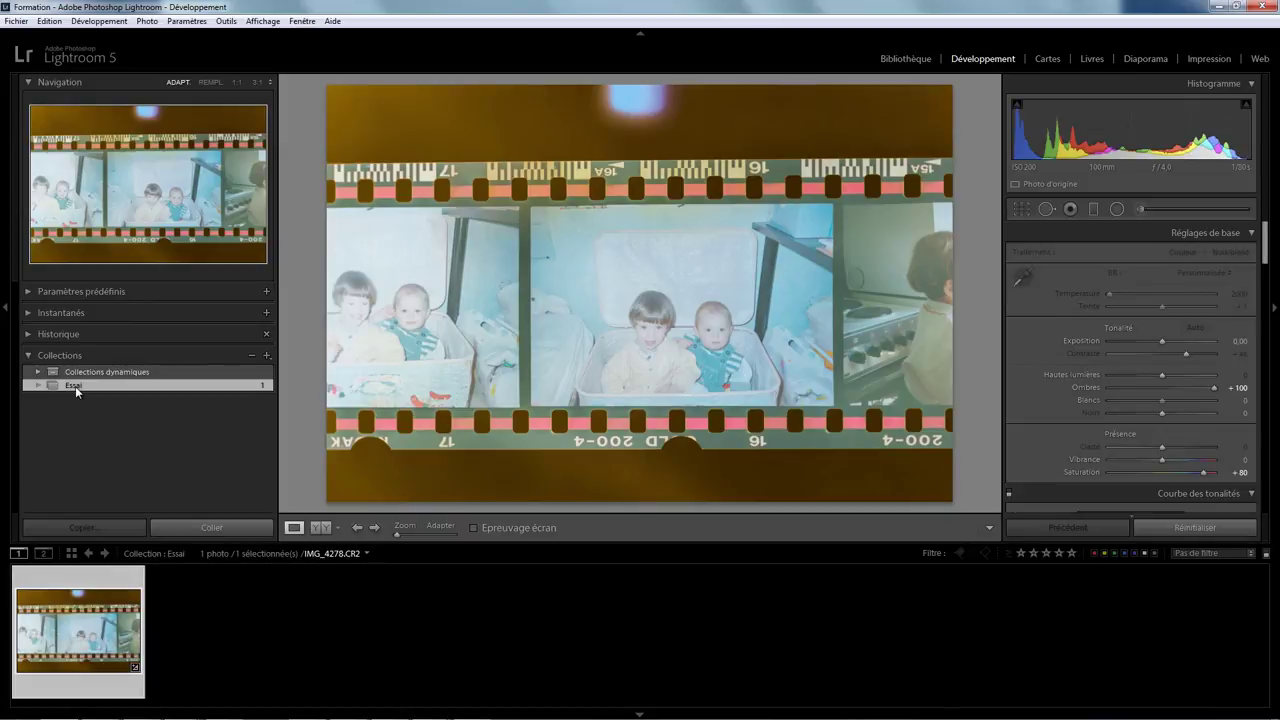